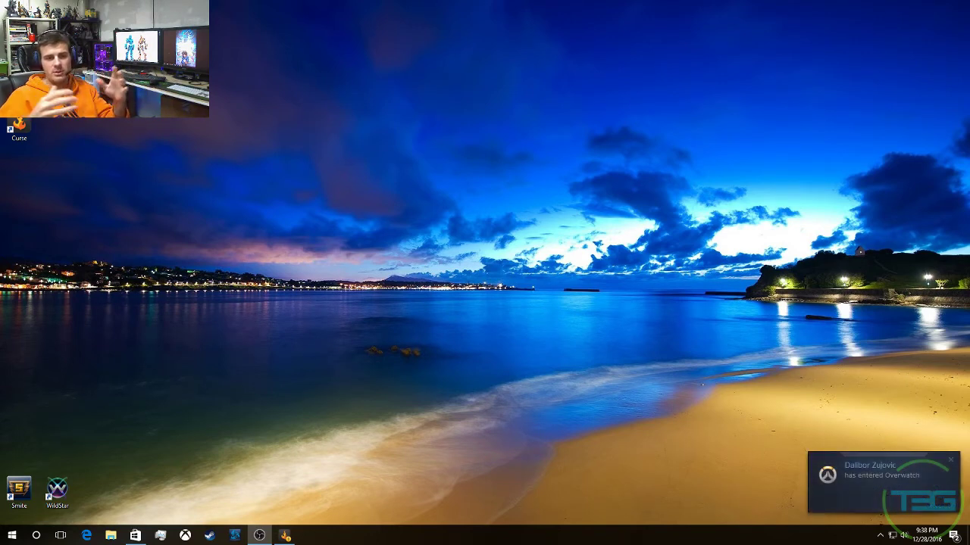
- Exit the Blizzard game launcher and the Curse client running in the background
{"action": "left_click", "coordinate": [879, 536]}
{"action": "right_click", "coordinate": [879, 495]}
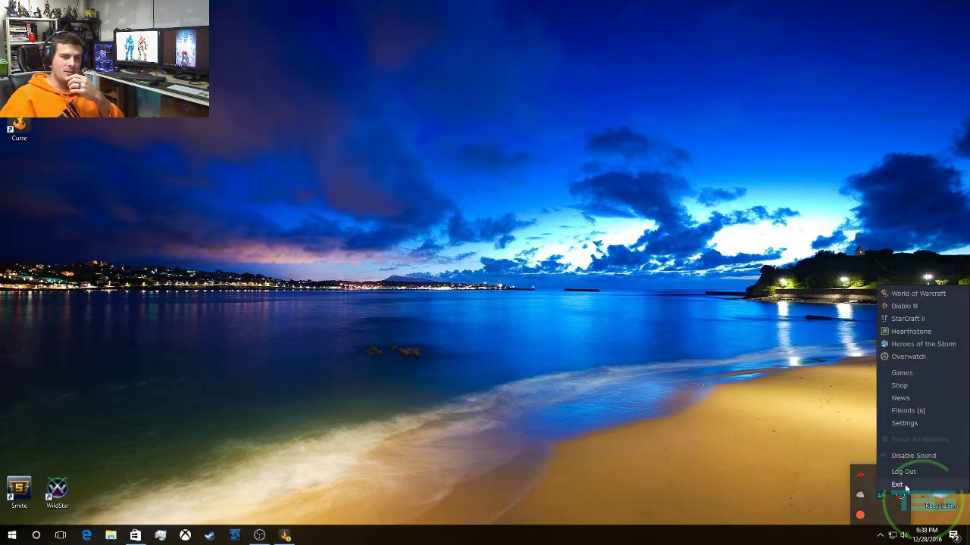
{"action": "left_click", "coordinate": [609, 426]}
{"action": "right_click", "coordinate": [896, 515]}
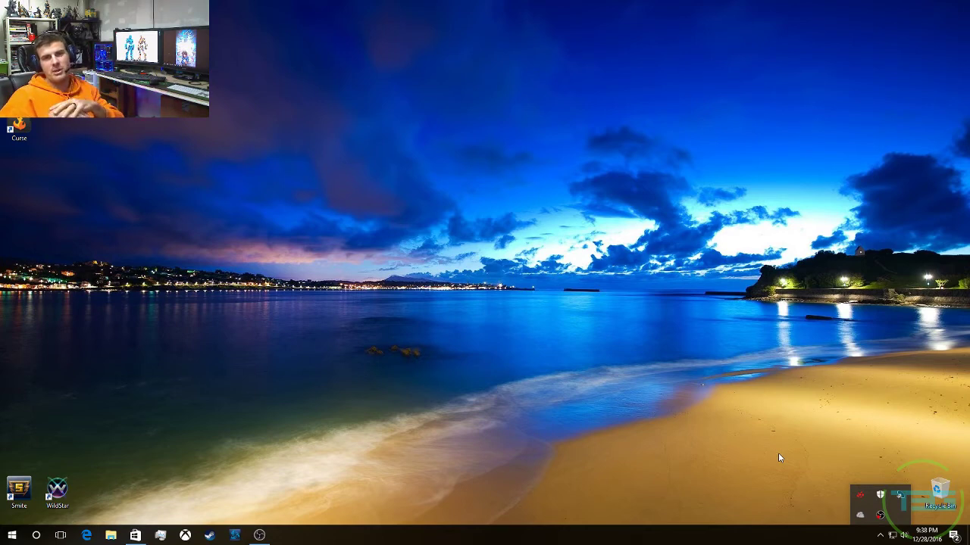
{"action": "left_click", "coordinate": [790, 448]}
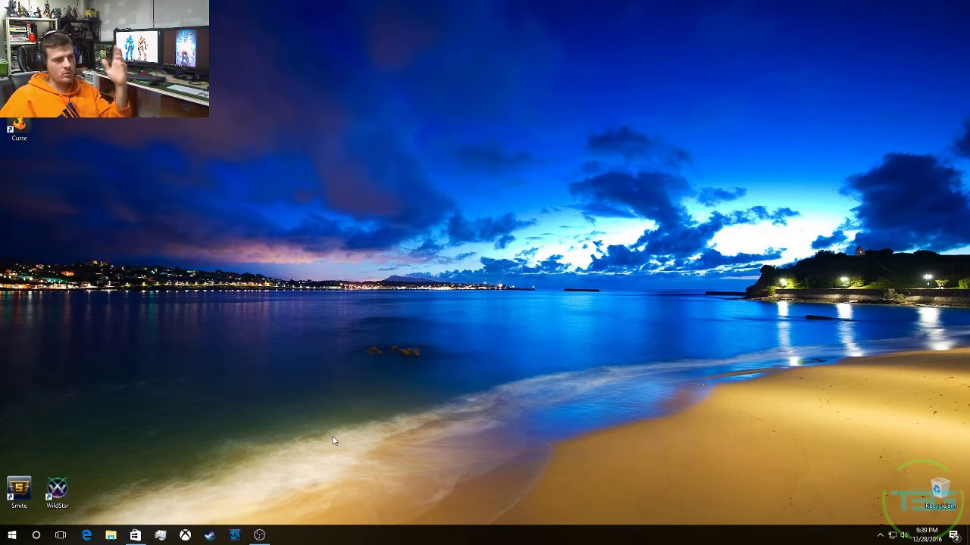
- Open Microsoft Edge in a maximized window and go to the Ninite website
{"action": "left_click", "coordinate": [86, 535]}
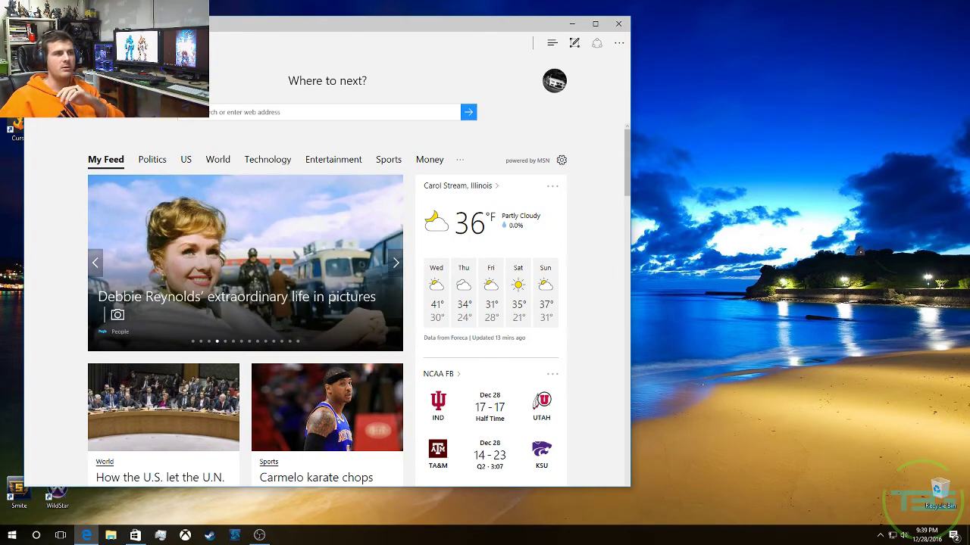
{"action": "key", "text": "super+Up"}
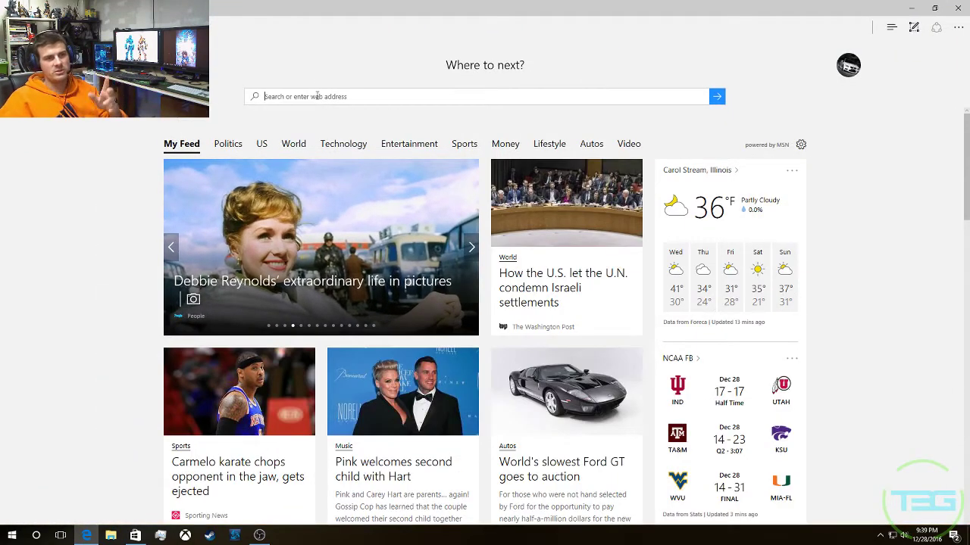
{"action": "left_click", "coordinate": [317, 96]}
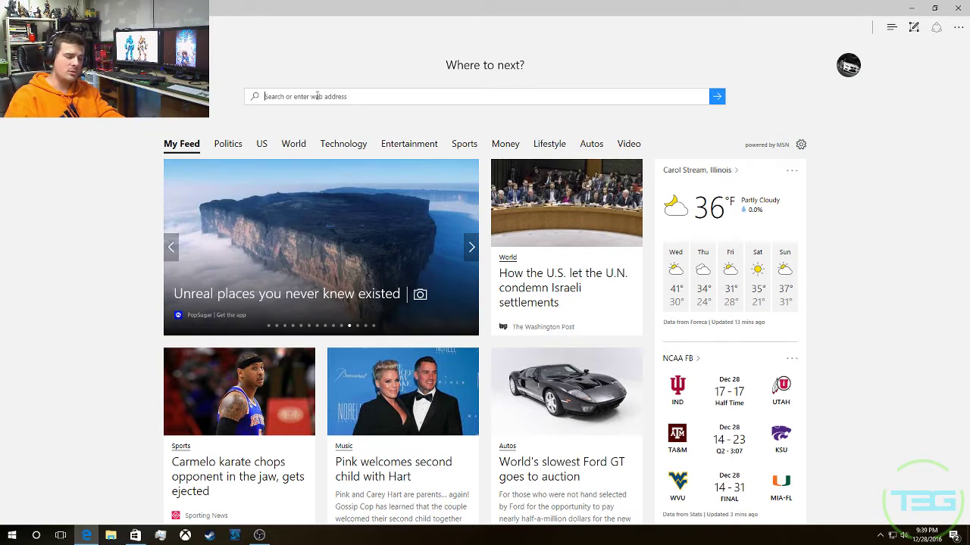
{"action": "type", "text": "insta"}
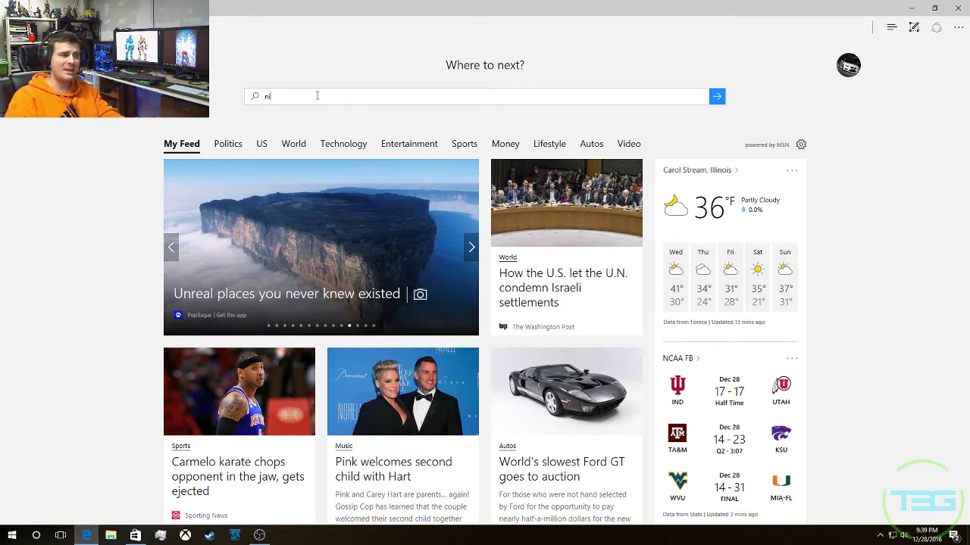
{"action": "key", "text": "Return"}
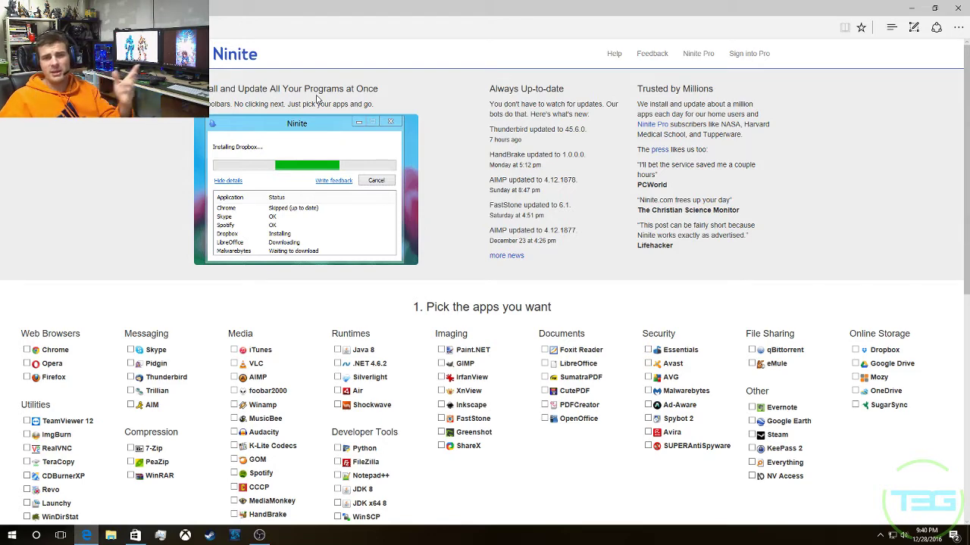
- Select the web browsers Chrome, Opera and Firefox for the custom Ninite installer
{"action": "scroll", "coordinate": [401, 176], "scroll_direction": "down", "scroll_amount": 2}
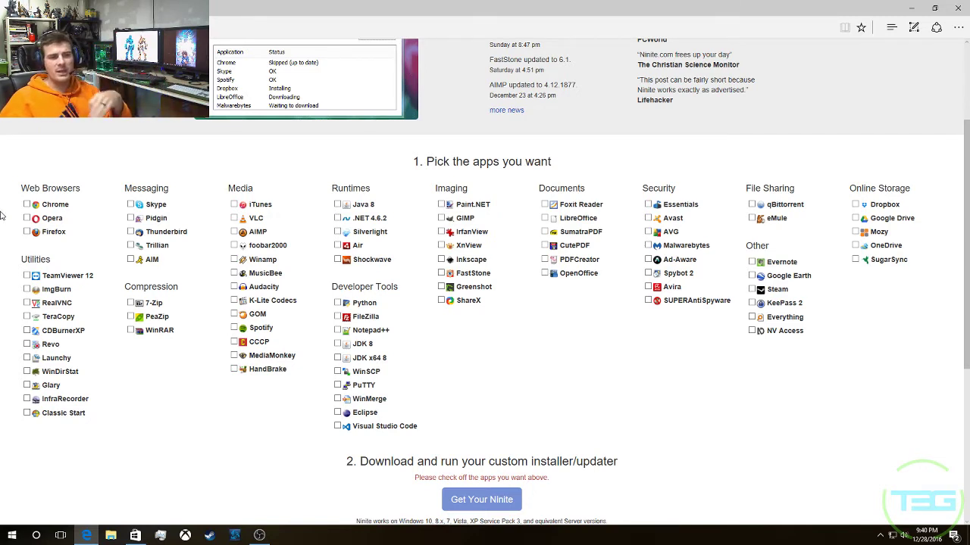
{"action": "scroll", "coordinate": [4, 209], "scroll_direction": "down", "scroll_amount": 2}
{"action": "scroll", "coordinate": [4, 209], "scroll_direction": "down", "scroll_amount": 2}
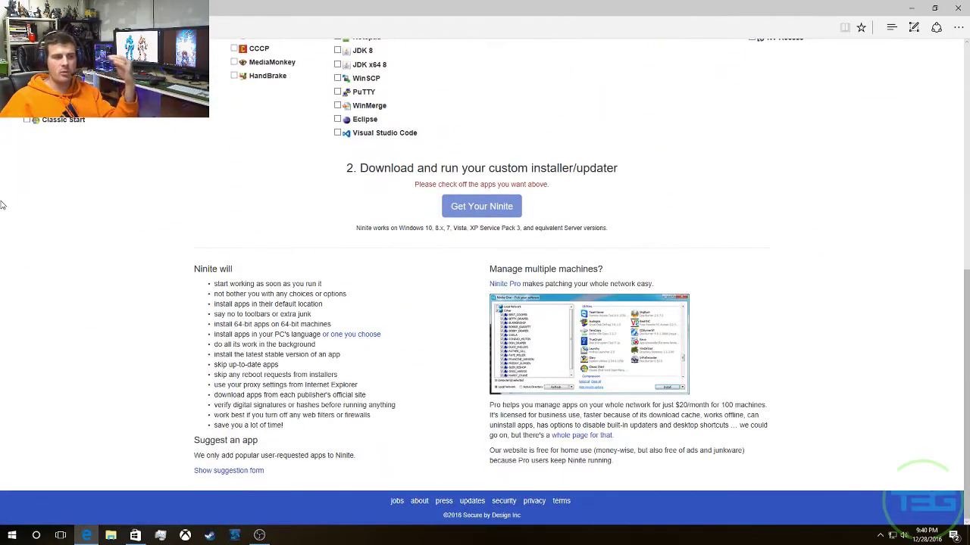
{"action": "scroll", "coordinate": [2, 212], "scroll_direction": "up", "scroll_amount": 1}
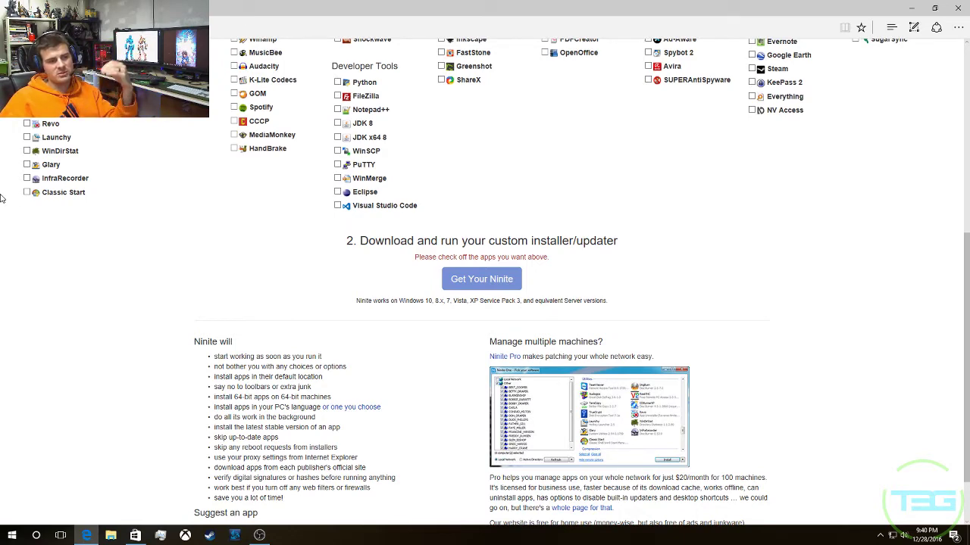
{"action": "scroll", "coordinate": [22, 197], "scroll_direction": "down", "scroll_amount": 1}
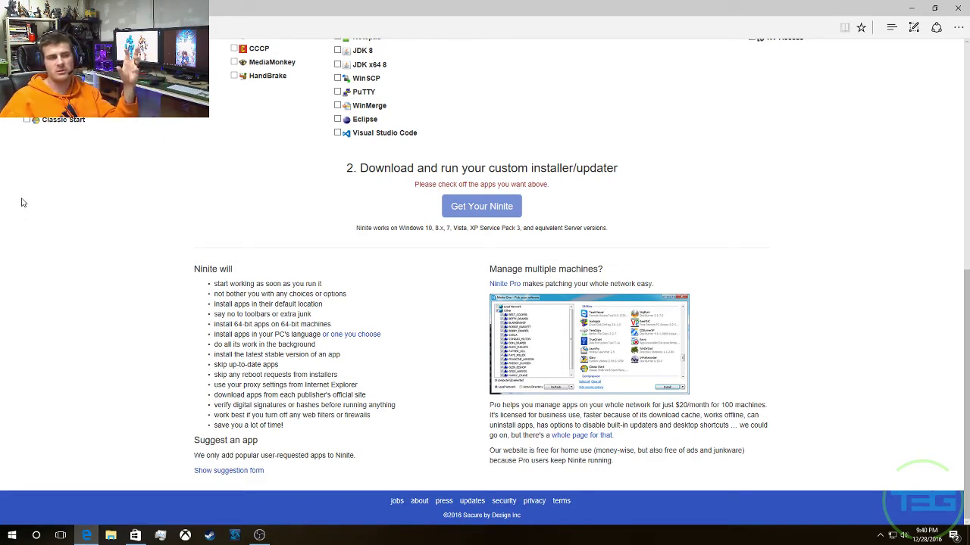
{"action": "scroll", "coordinate": [154, 220], "scroll_direction": "up", "scroll_amount": 3}
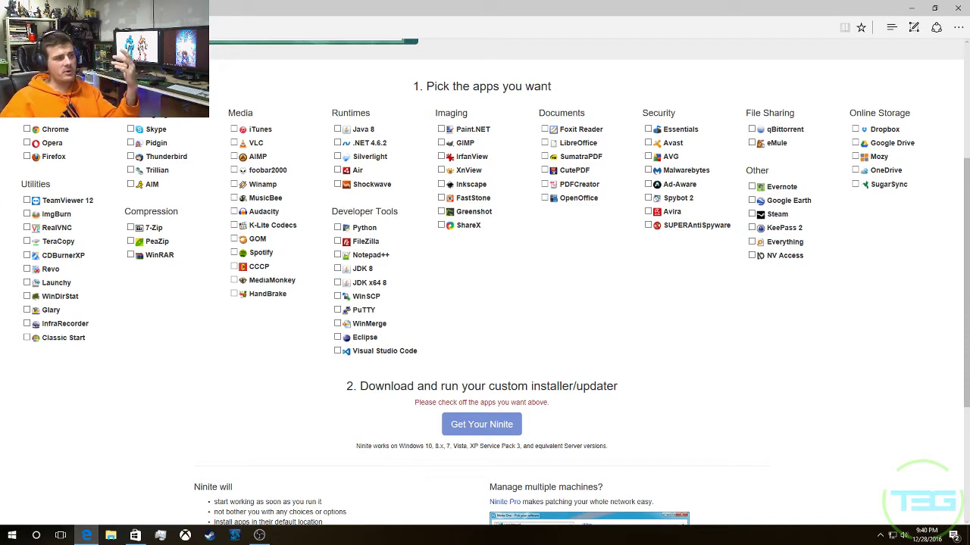
{"action": "left_click", "coordinate": [27, 130]}
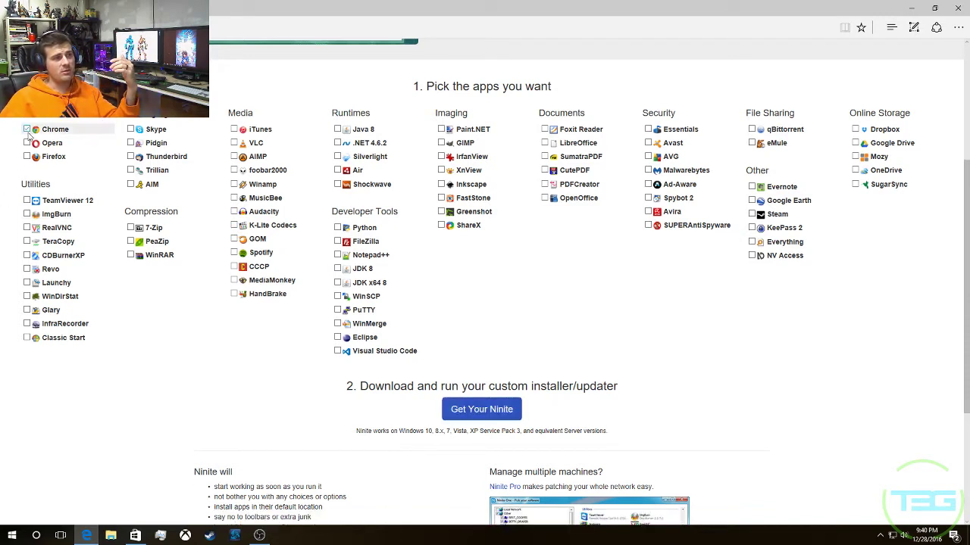
{"action": "left_click", "coordinate": [28, 144]}
{"action": "left_click", "coordinate": [27, 157]}
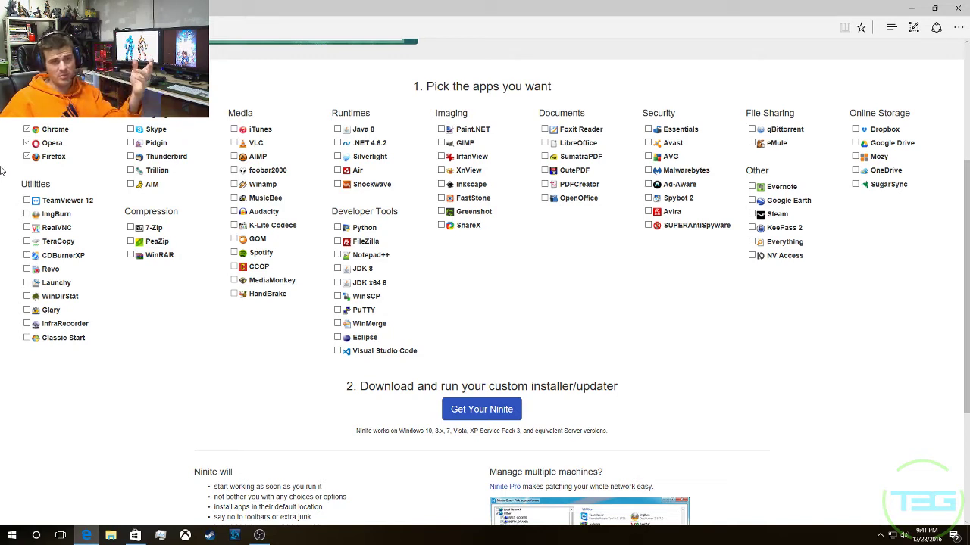
- Add the utilities TeamViewer 12, ImgBurn, CDBurnerXP and Revo to the app selection
{"action": "left_click", "coordinate": [29, 202]}
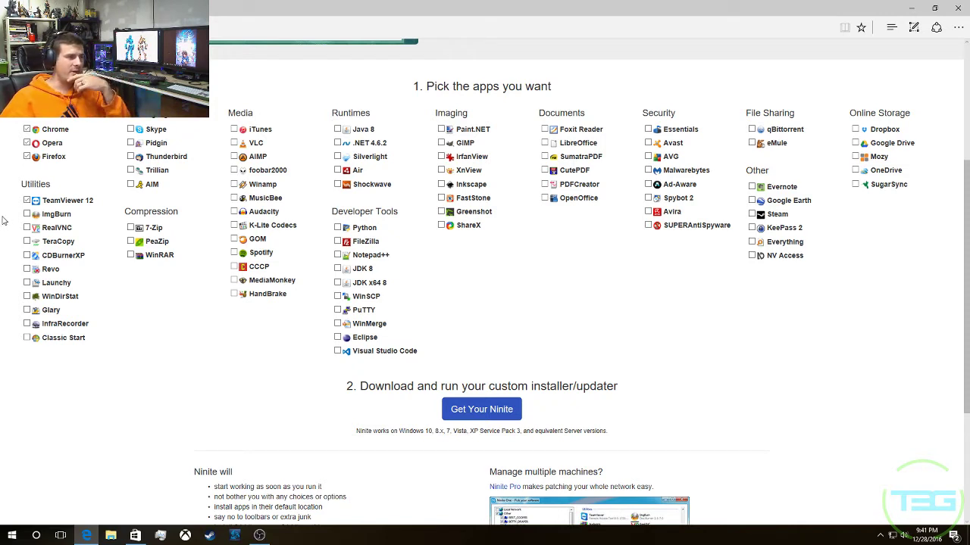
{"action": "left_click", "coordinate": [28, 215]}
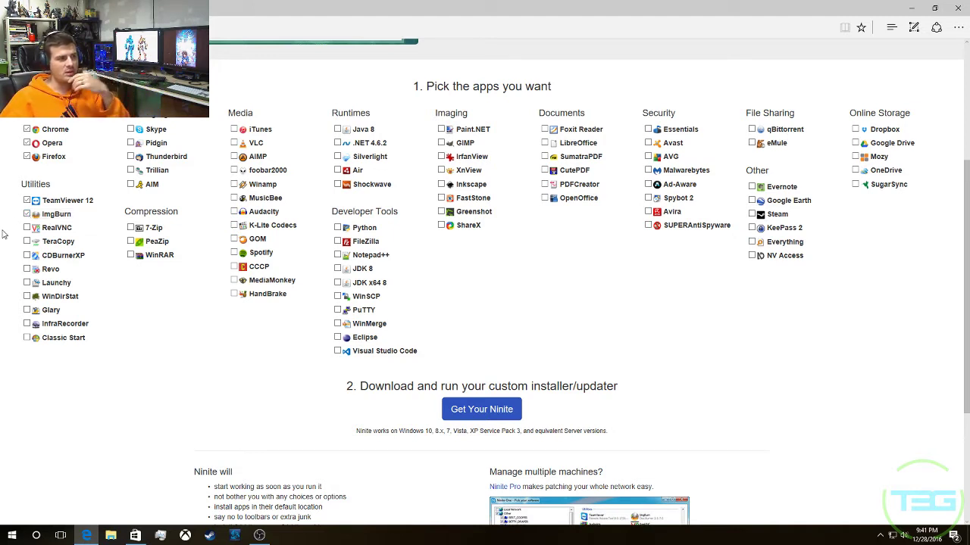
{"action": "left_click", "coordinate": [28, 257]}
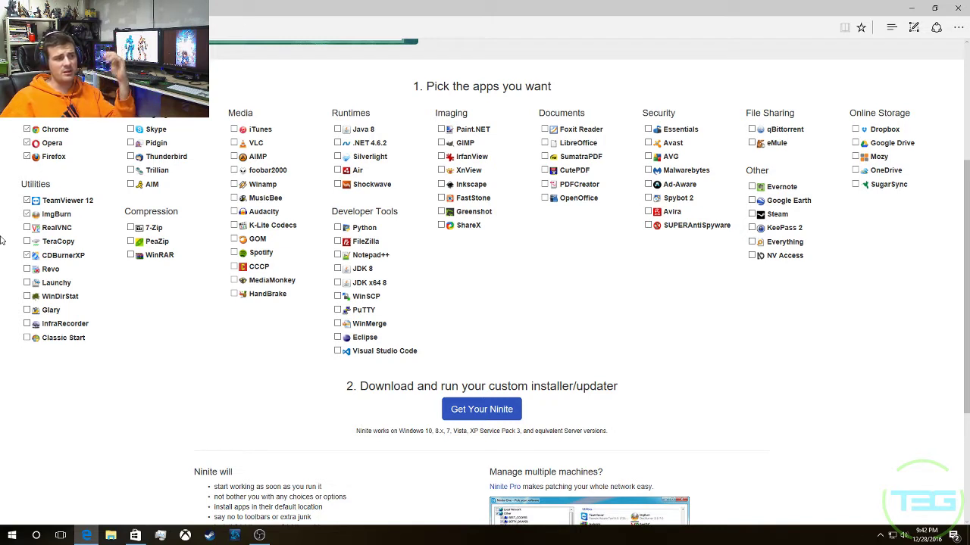
{"action": "left_click", "coordinate": [26, 270]}
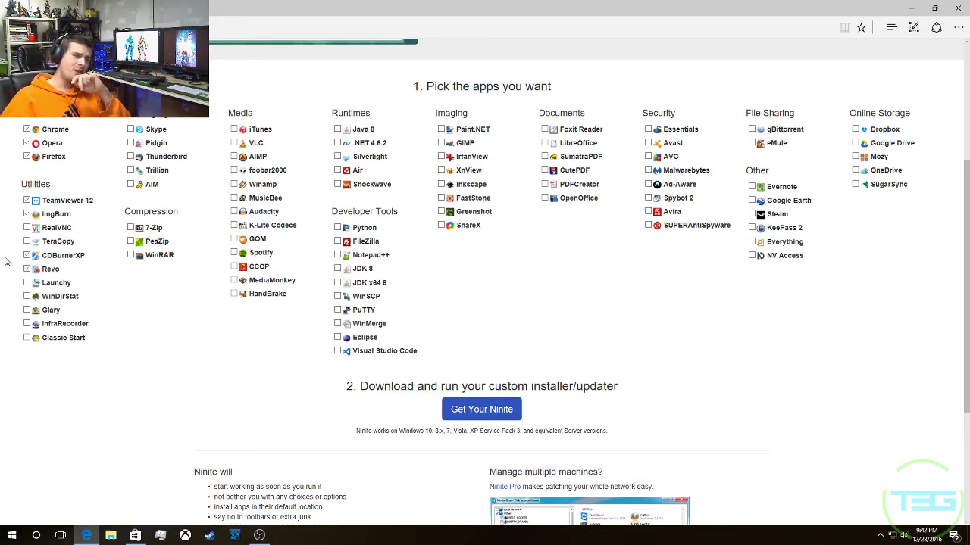
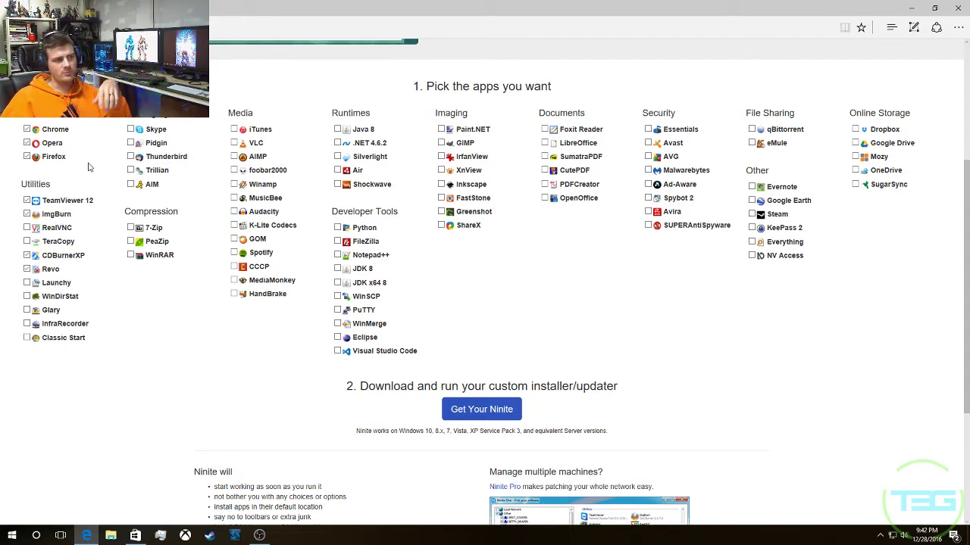
- Add Skype for messaging and 7-Zip for compression to the app selection
{"action": "left_click", "coordinate": [131, 130]}
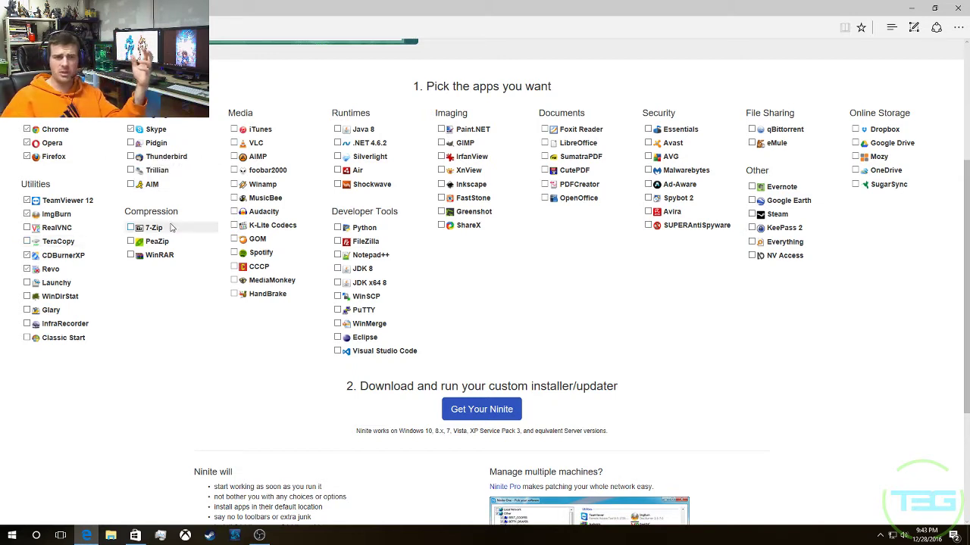
{"action": "left_click", "coordinate": [133, 229]}
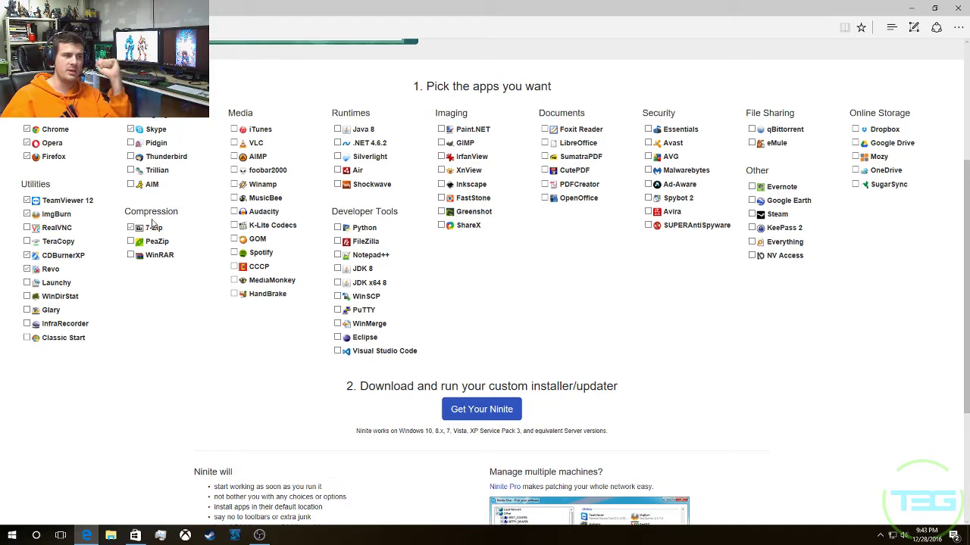
{"action": "left_click", "coordinate": [186, 229]}
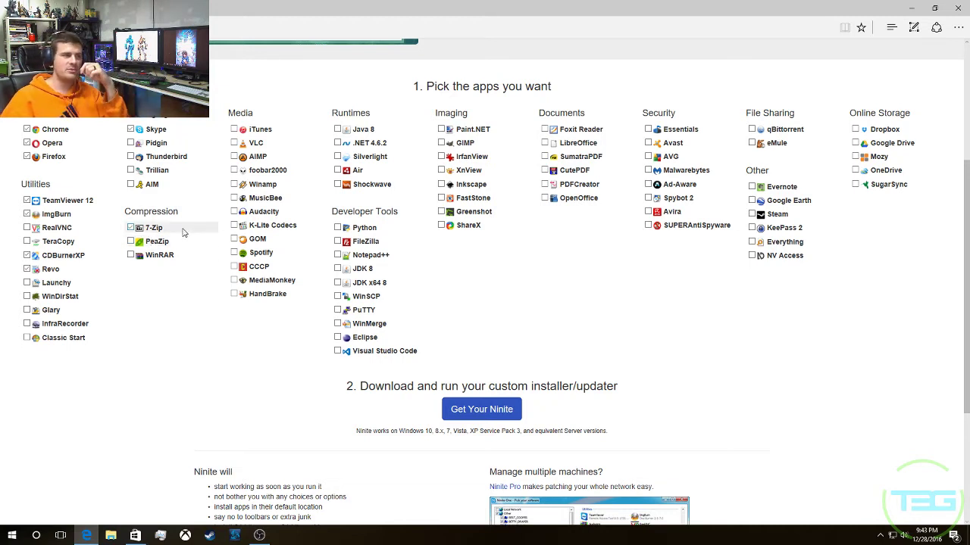
- Add the media apps iTunes, VLC, Audacity, K-Lite Codecs, CCCP and HandBrake to the app selection
{"action": "left_click", "coordinate": [235, 131]}
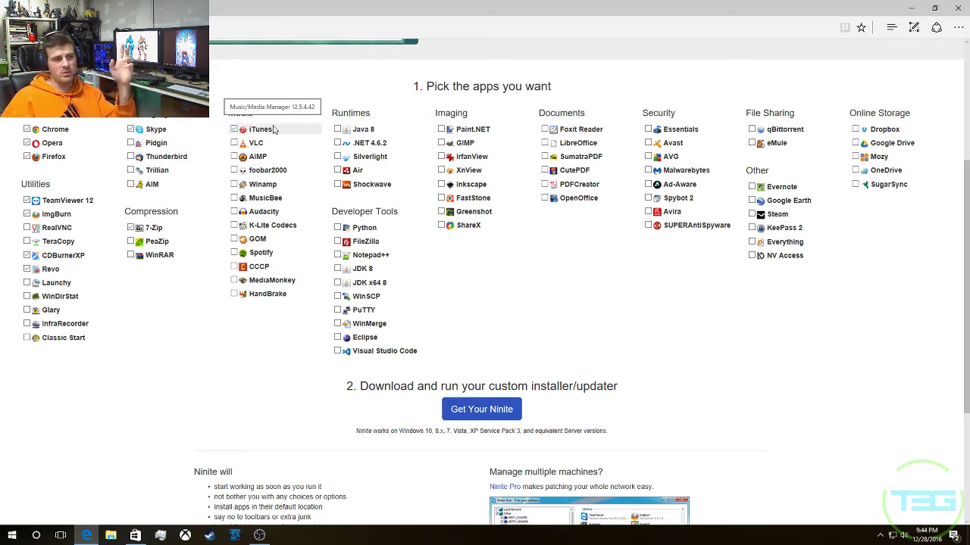
{"action": "left_click", "coordinate": [237, 144]}
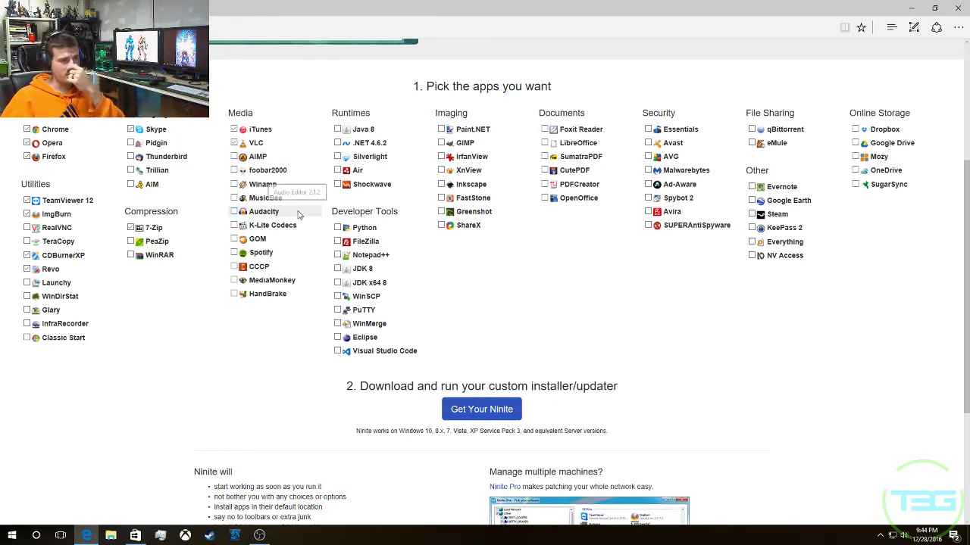
{"action": "left_click", "coordinate": [234, 212]}
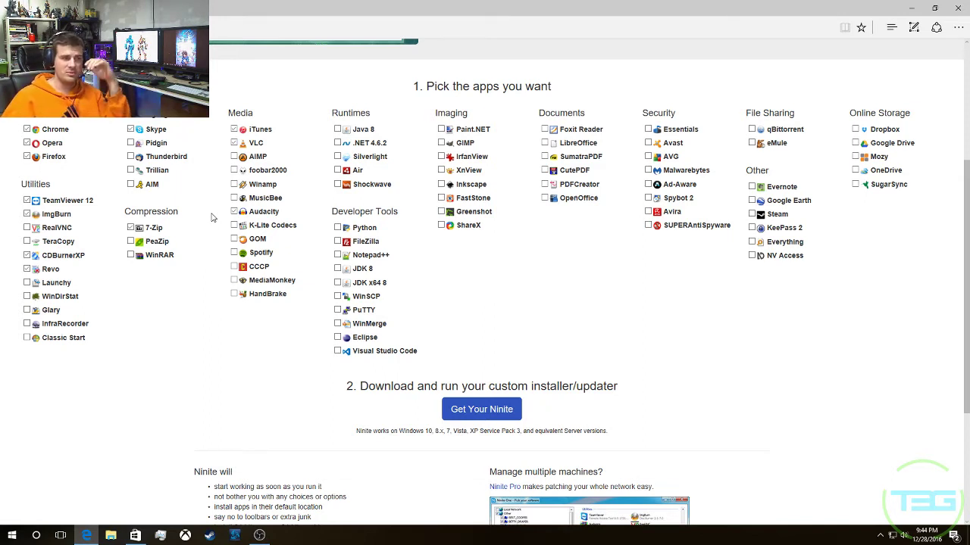
{"action": "left_click", "coordinate": [233, 226]}
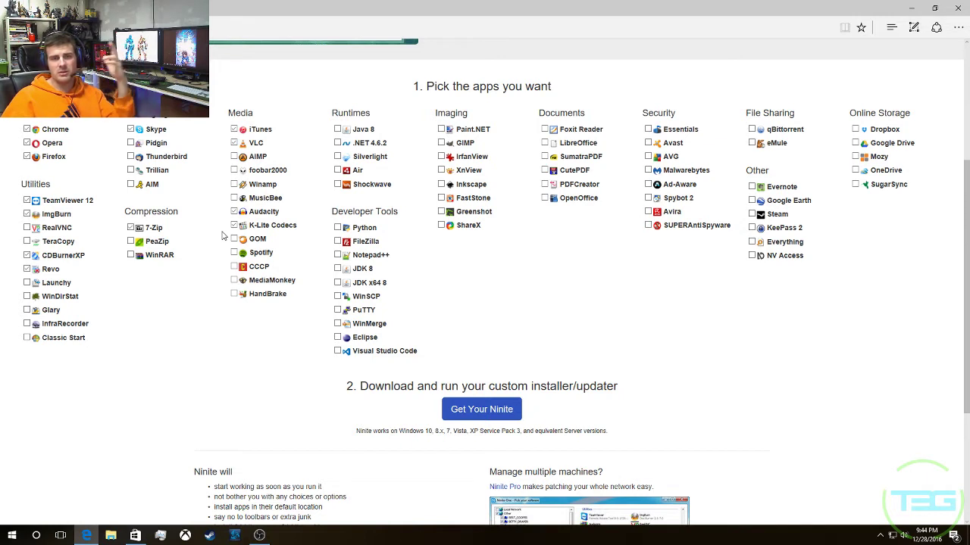
{"action": "left_click", "coordinate": [234, 269]}
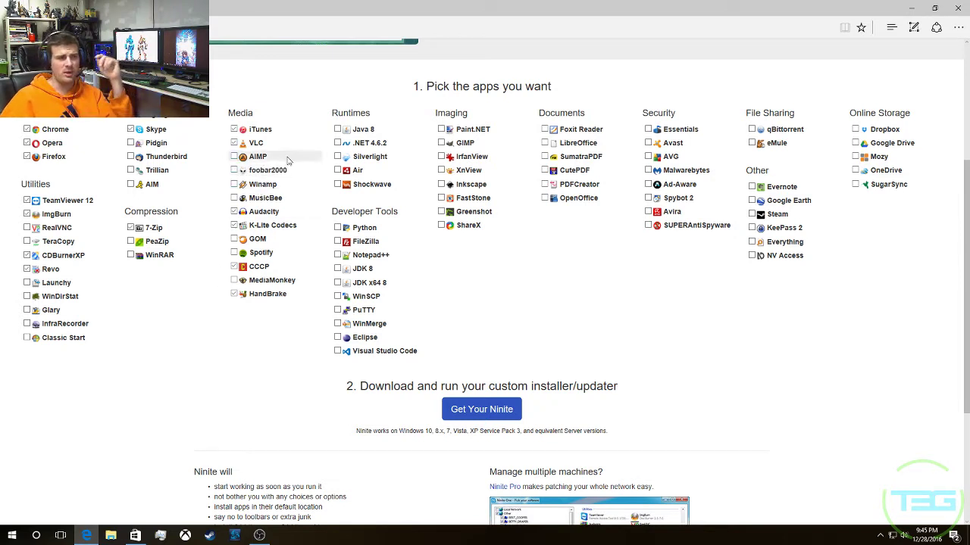
- Add the runtimes Java 8, .NET 4.6.2, Silverlight, Air and Shockwave, plus the imaging app Paint.NET
{"action": "left_click", "coordinate": [337, 130]}
{"action": "left_click", "coordinate": [337, 143]}
{"action": "left_click", "coordinate": [337, 157]}
{"action": "left_click", "coordinate": [338, 171]}
{"action": "left_click", "coordinate": [337, 184]}
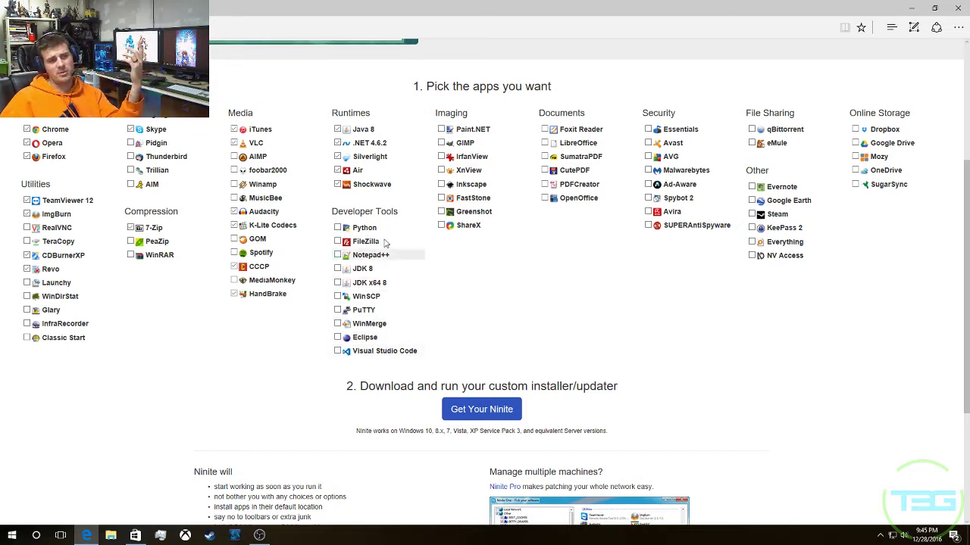
{"action": "left_click", "coordinate": [439, 130]}
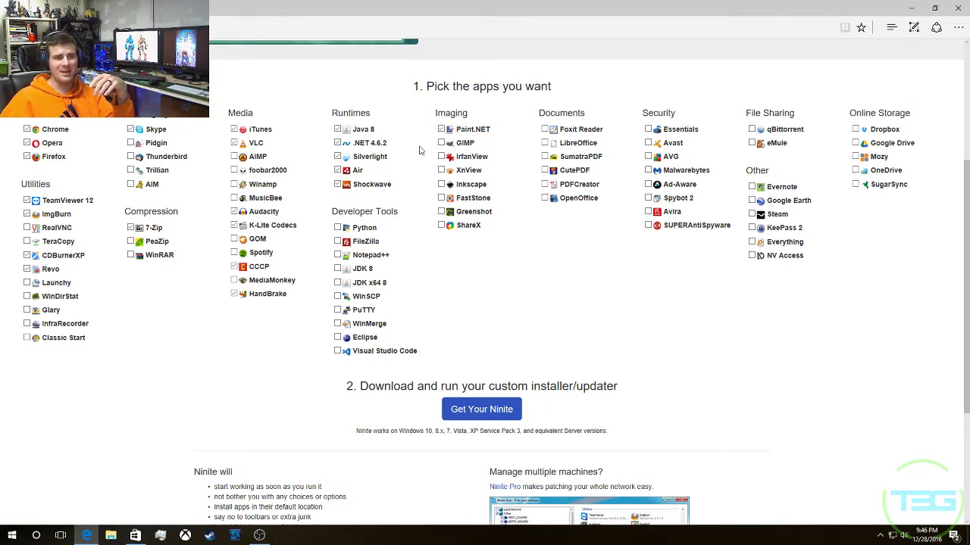